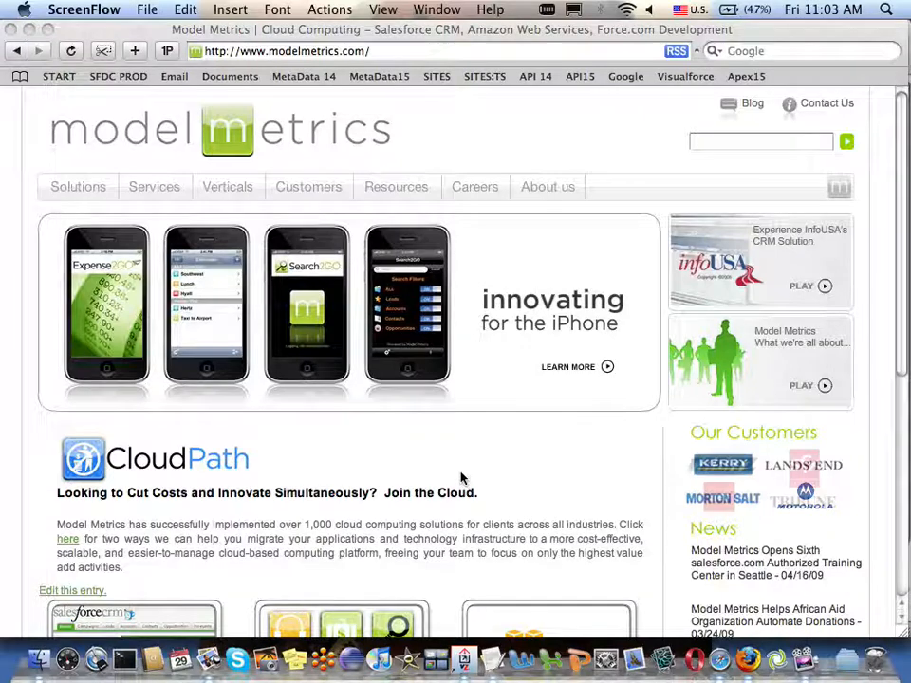
Step: Bring Safari forward and go to the Model Metrics company blog
click(750, 102)
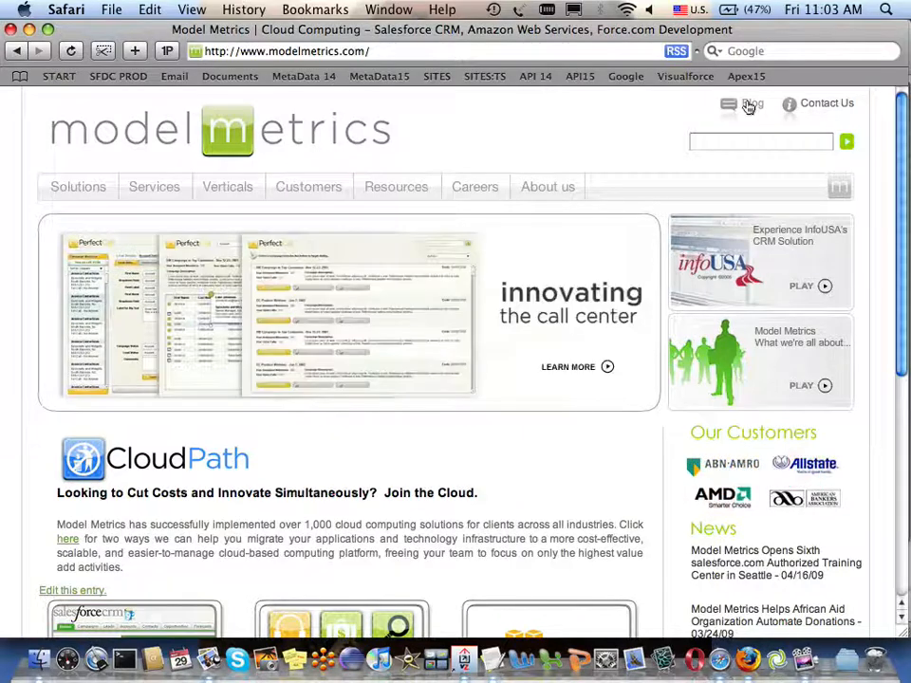
click(750, 107)
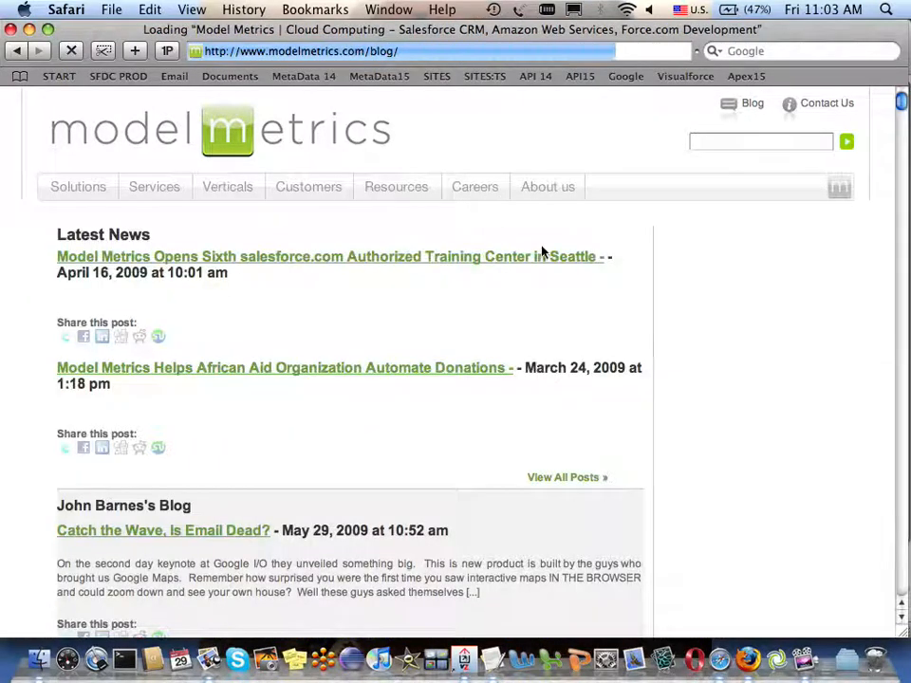
scroll(515, 285, down, 2)
scroll(515, 363, down, 2)
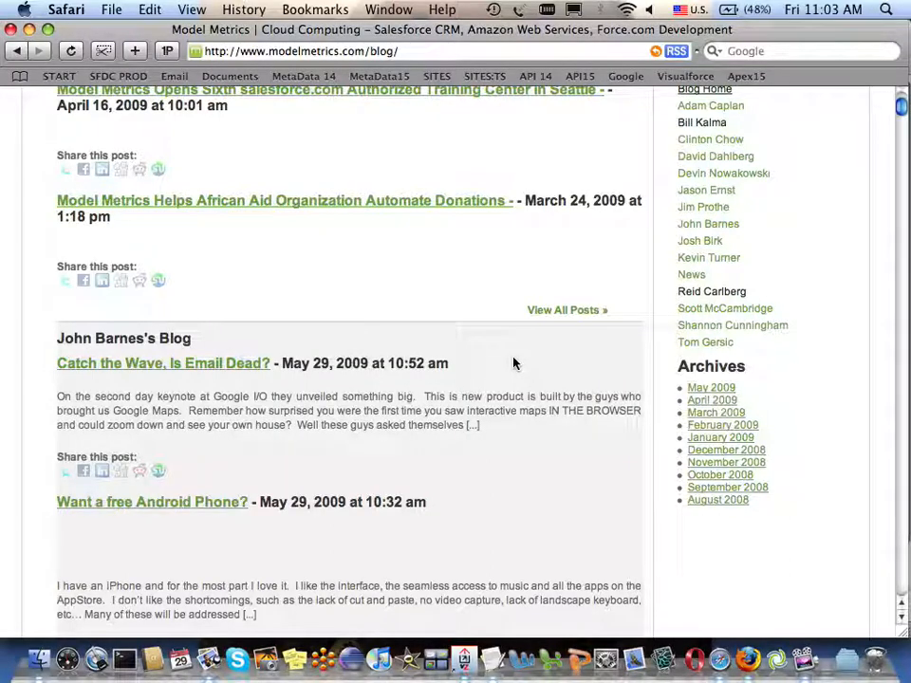
scroll(515, 363, down, 5)
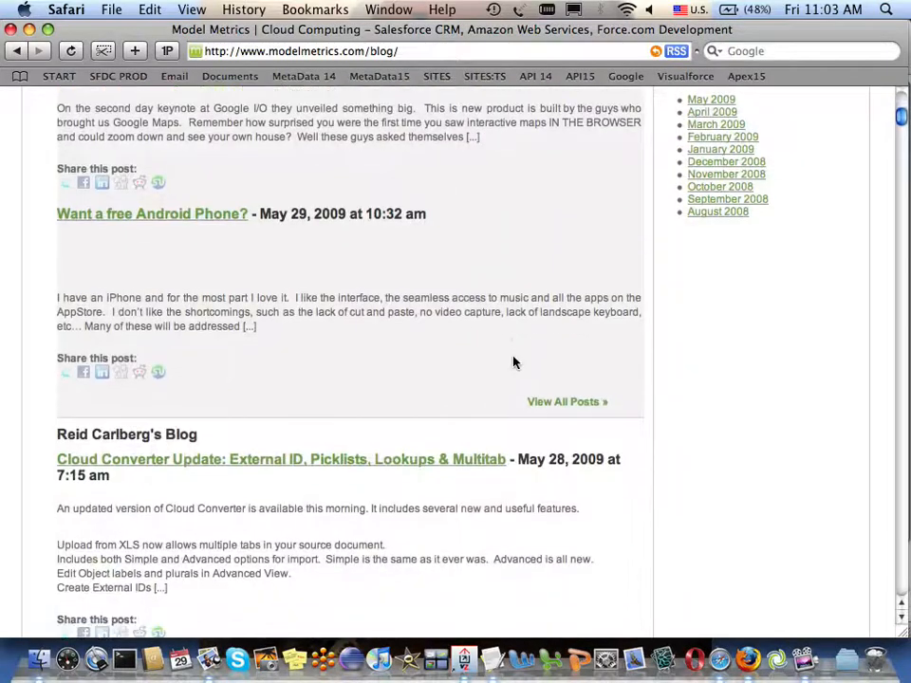
scroll(514, 362, down, 2)
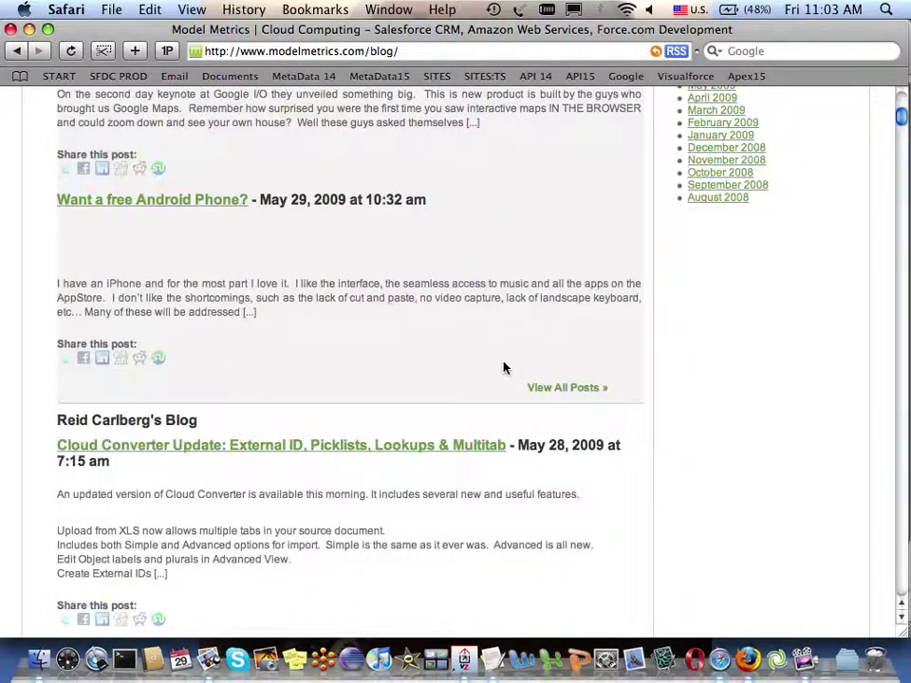
Step: Open the Cloud Converter Update post and copy its new Web Tab URL line
click(323, 454)
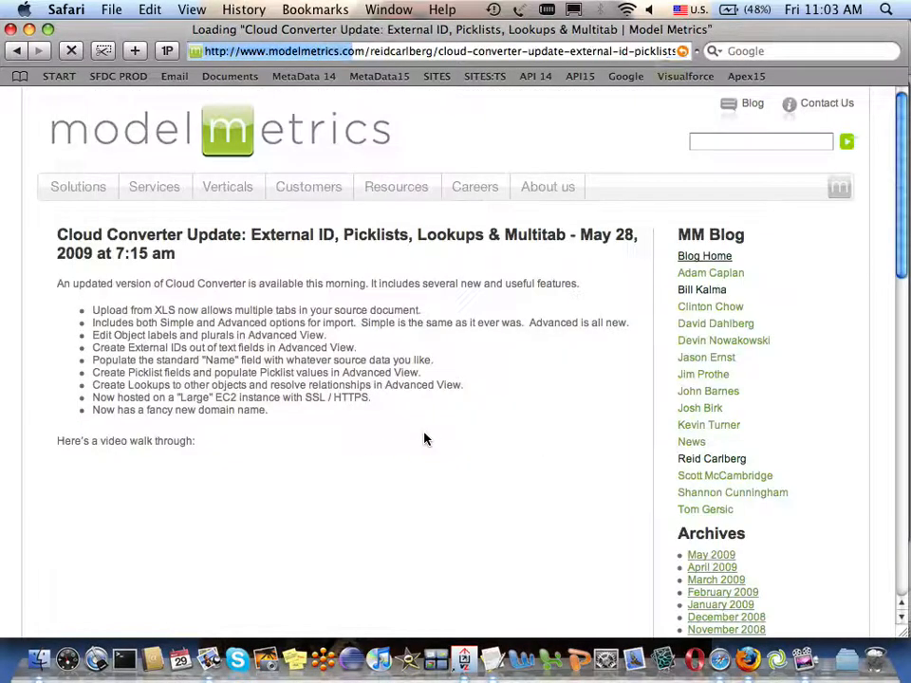
scroll(533, 433, down, 5)
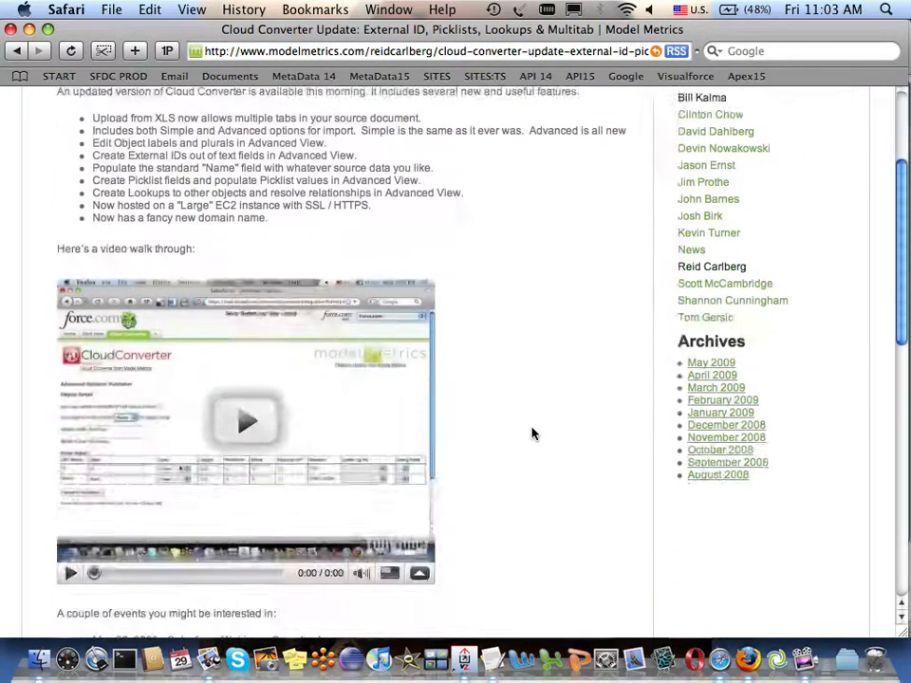
scroll(531, 434, down, 5)
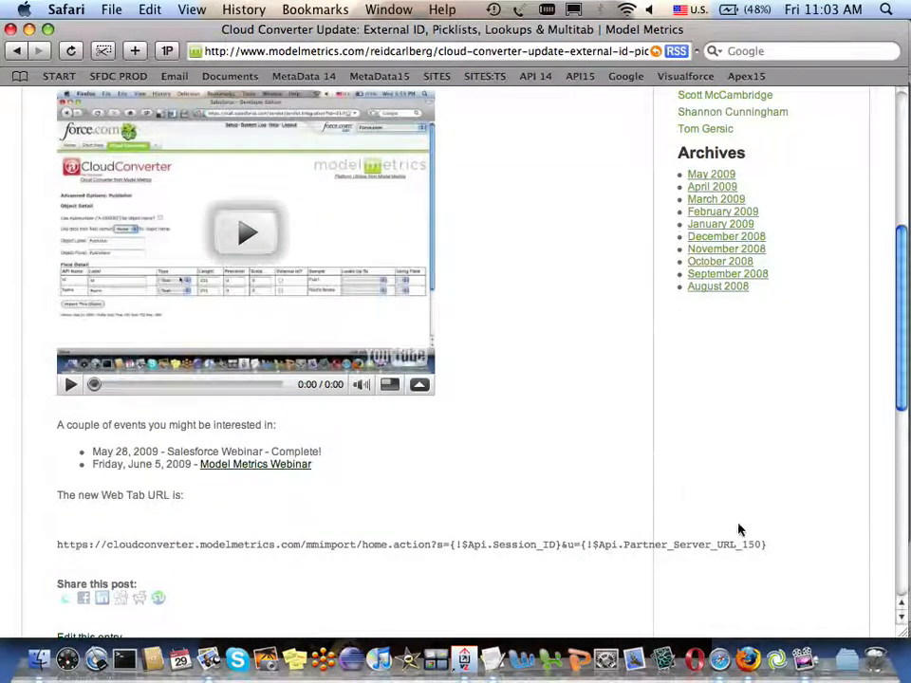
drag(768, 546, 64, 548)
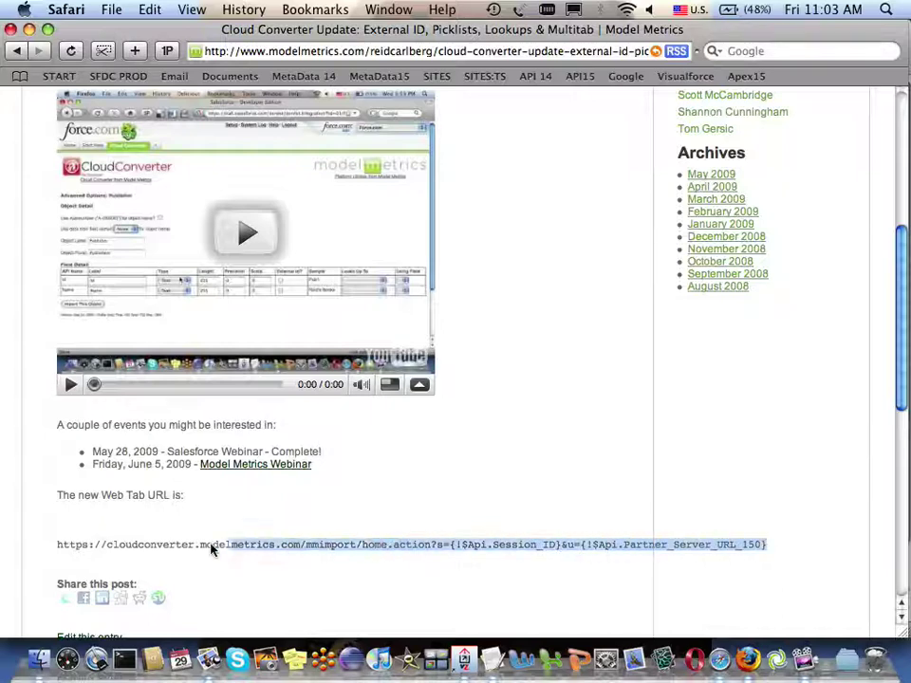
right_click(105, 547)
click(140, 591)
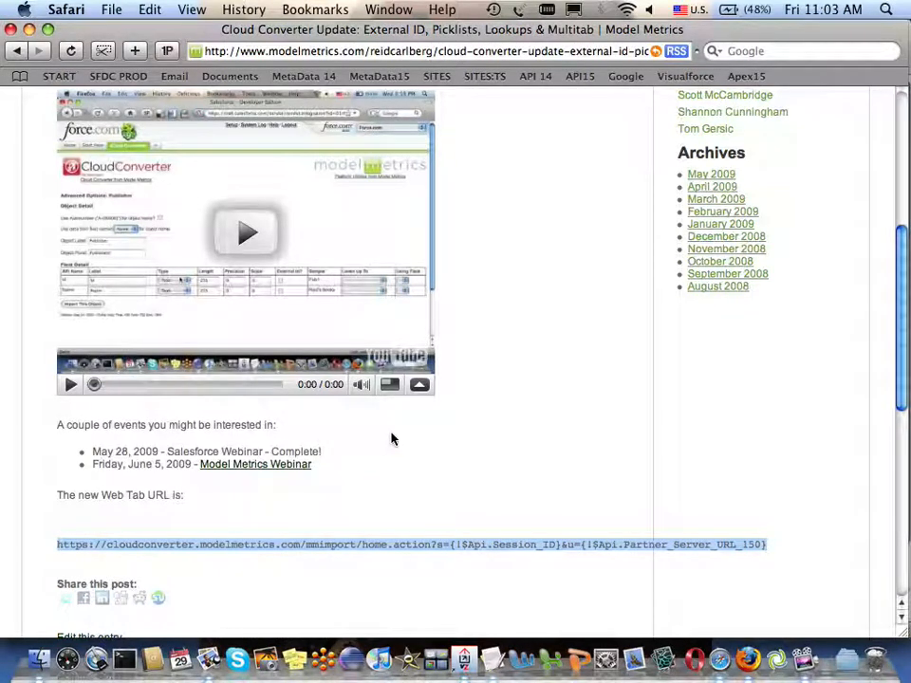
Step: Switch to Firefox and enter the Salesforce Setup area from the home page
key(super+Tab)
key(Tab)
key(Tab)
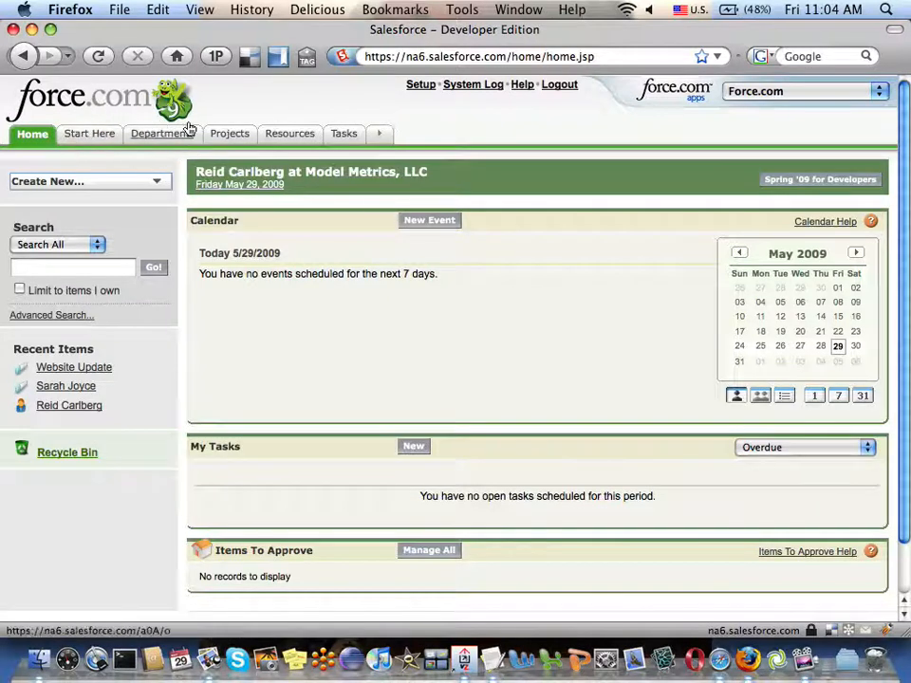
click(420, 85)
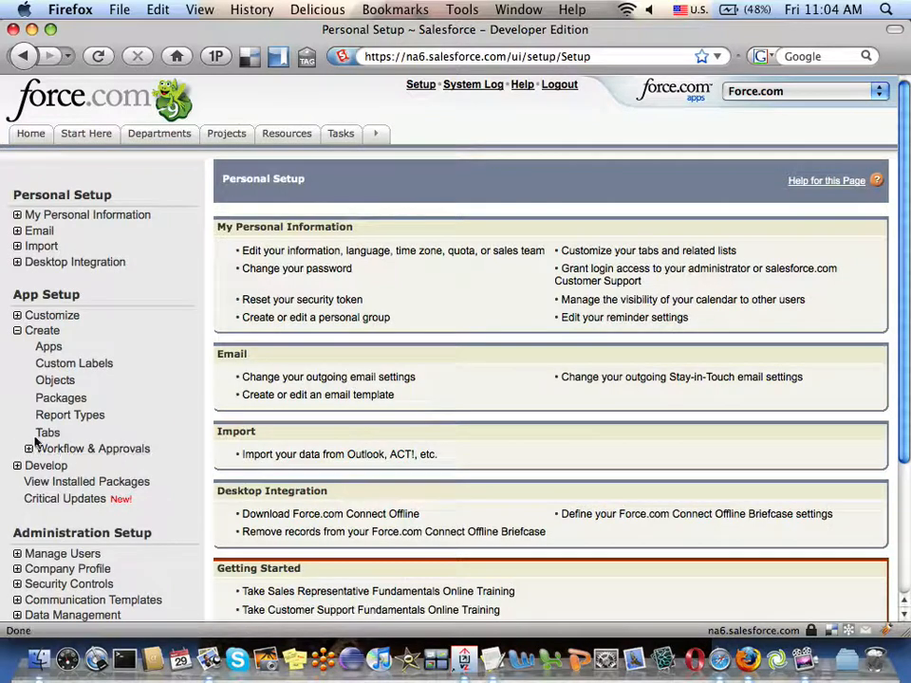
Step: Go to Create > Tabs and start a new web tab from the Web Tabs section
click(47, 433)
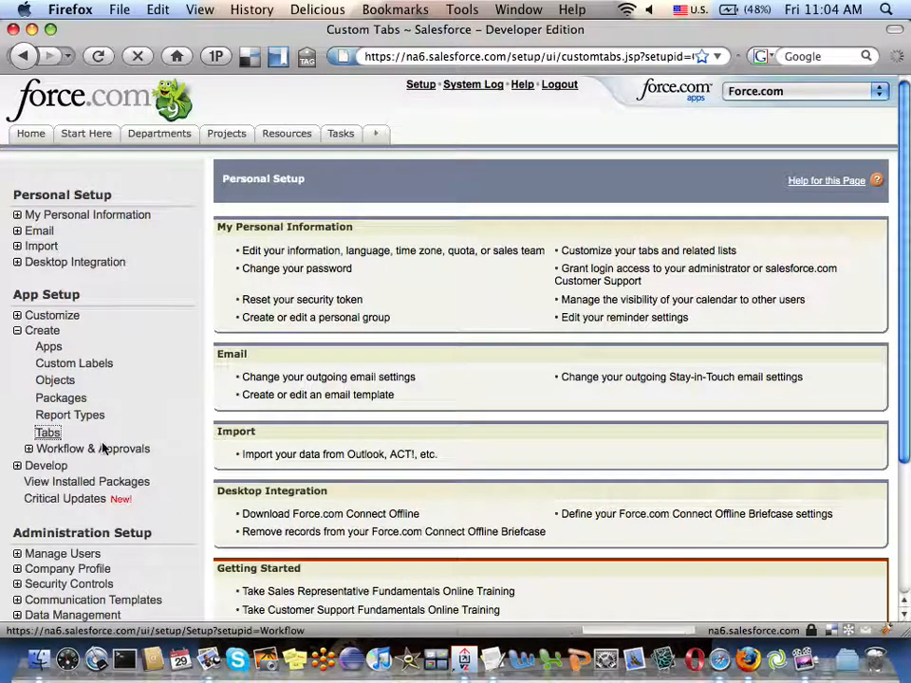
scroll(323, 472, down, 3)
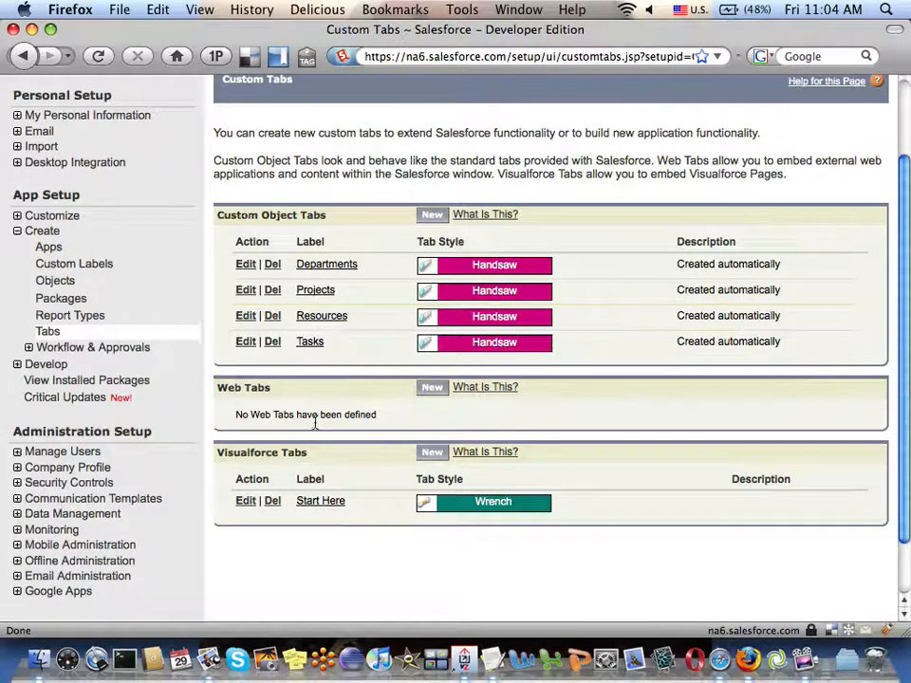
click(429, 389)
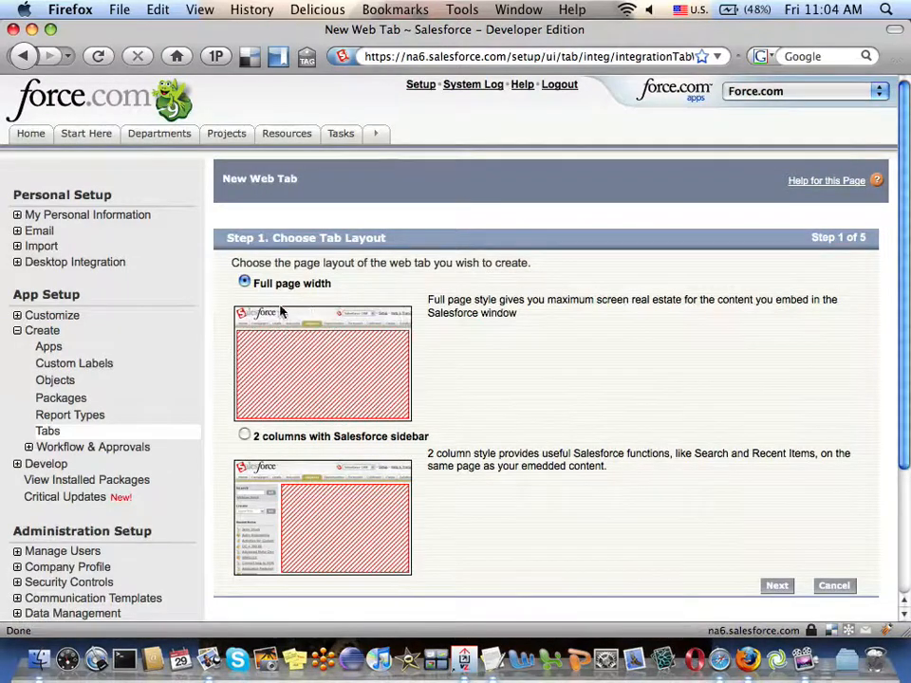
scroll(667, 545, down, 2)
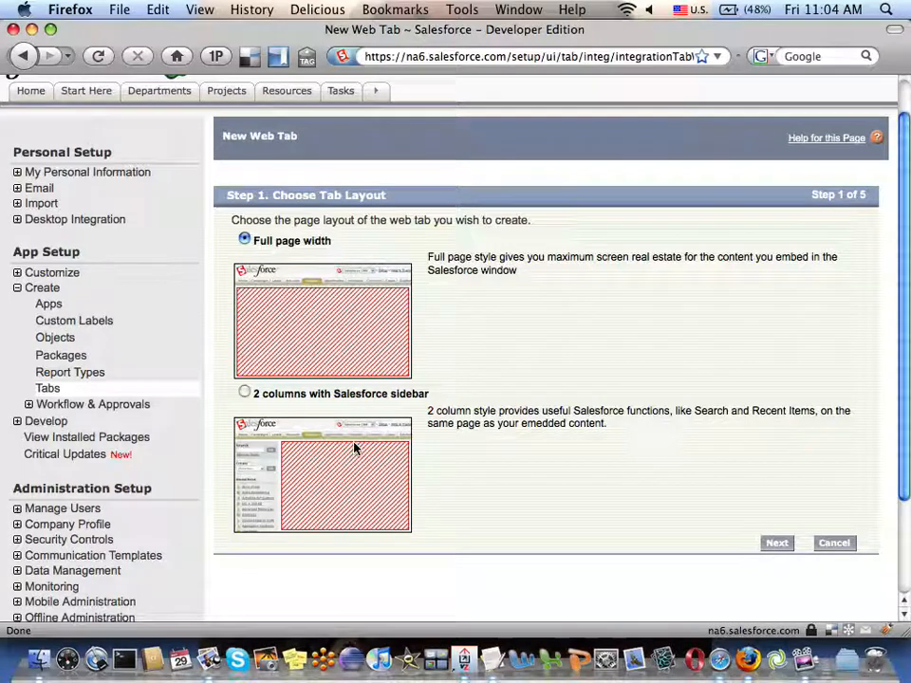
Step: Choose full page width, set Tab Type to URL and label it 'Cloud Converter' (name Cloud_Converter)
click(773, 547)
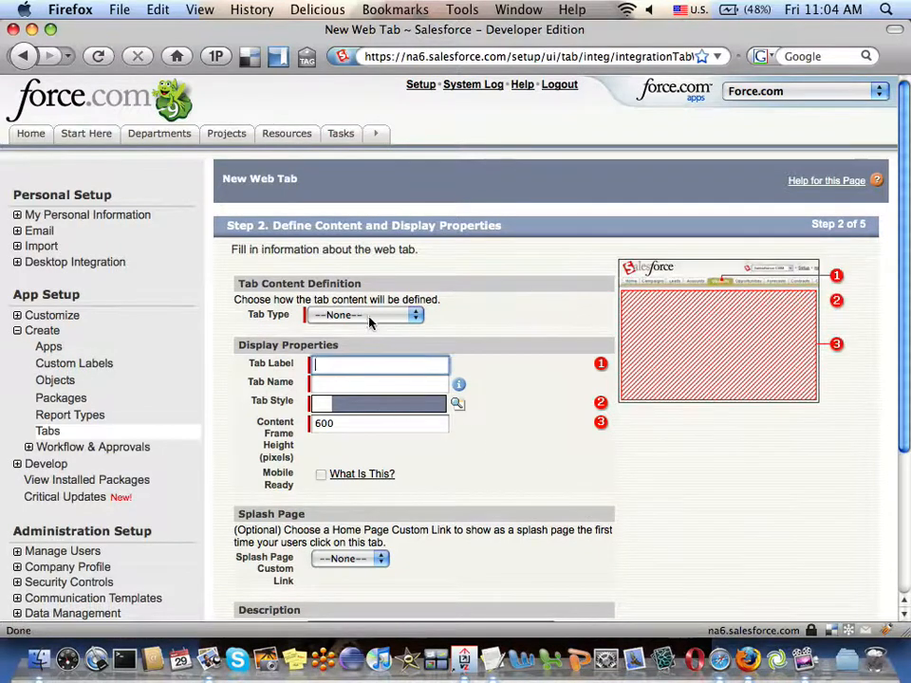
click(365, 315)
click(372, 344)
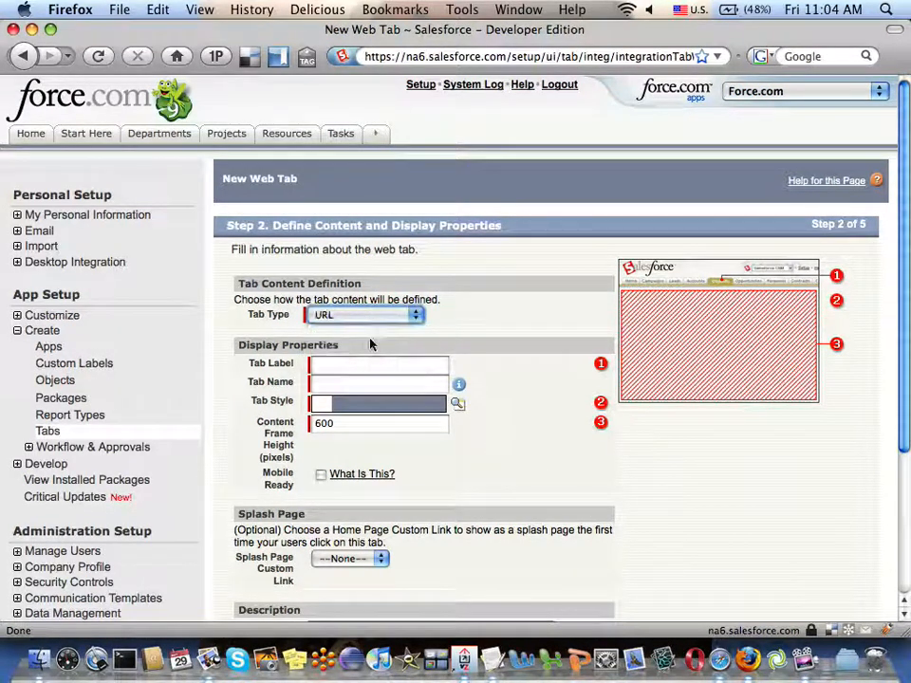
click(364, 367)
text(Cloud Con)
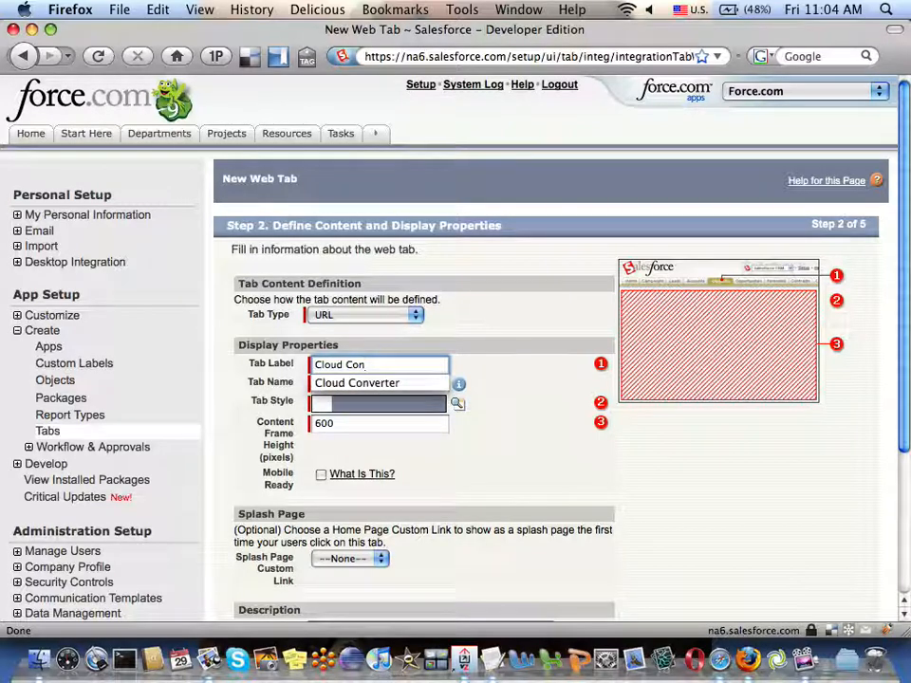
text(vert)
key(Tab)
key(Tab)
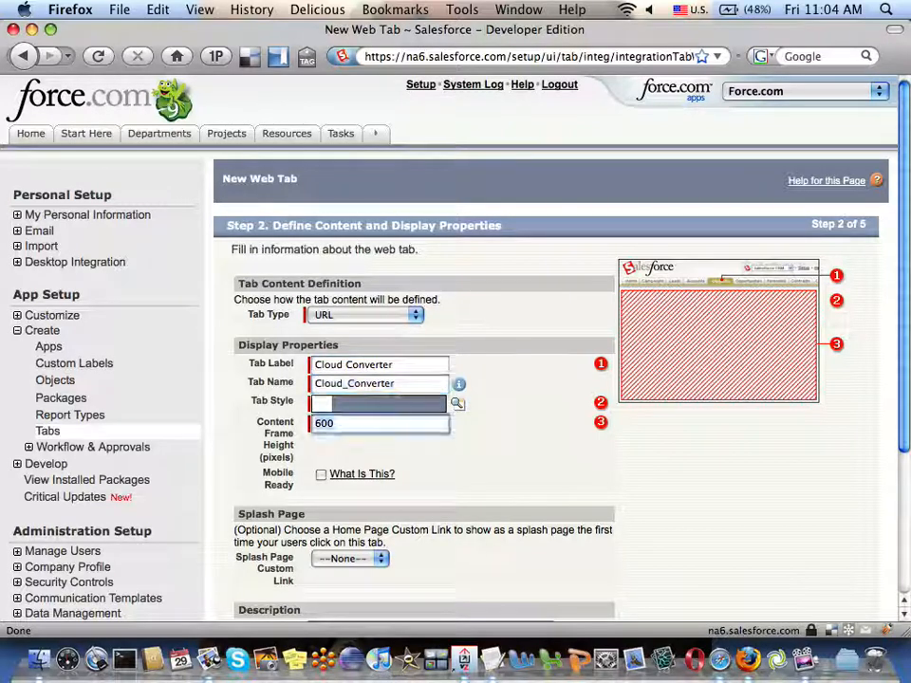
key(Tab)
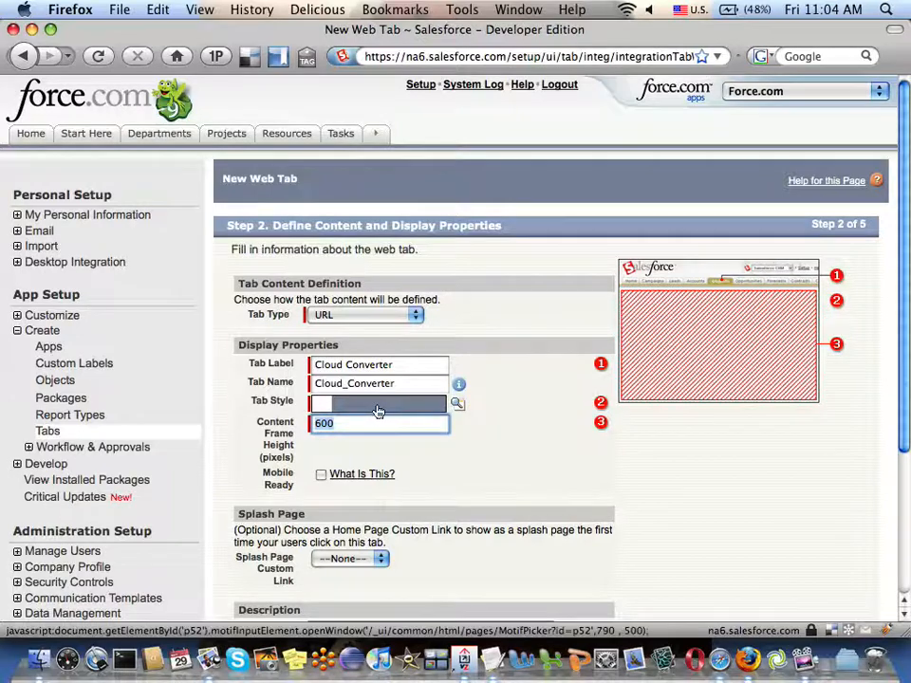
Step: Give the tab the green Leaf style from the Tab Style lookup
click(457, 403)
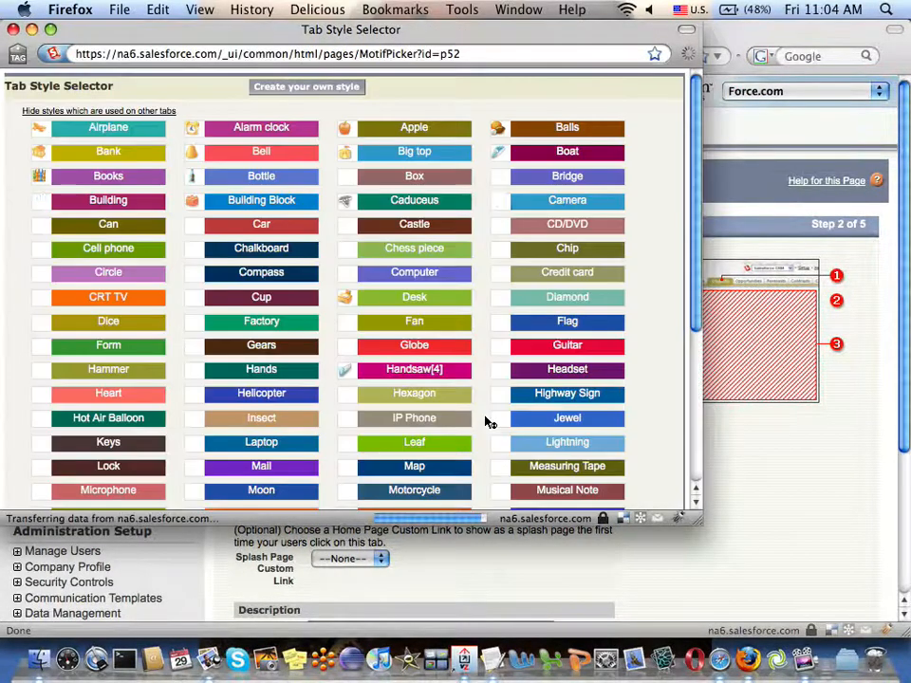
scroll(490, 423, down, 2)
scroll(489, 422, down, 1)
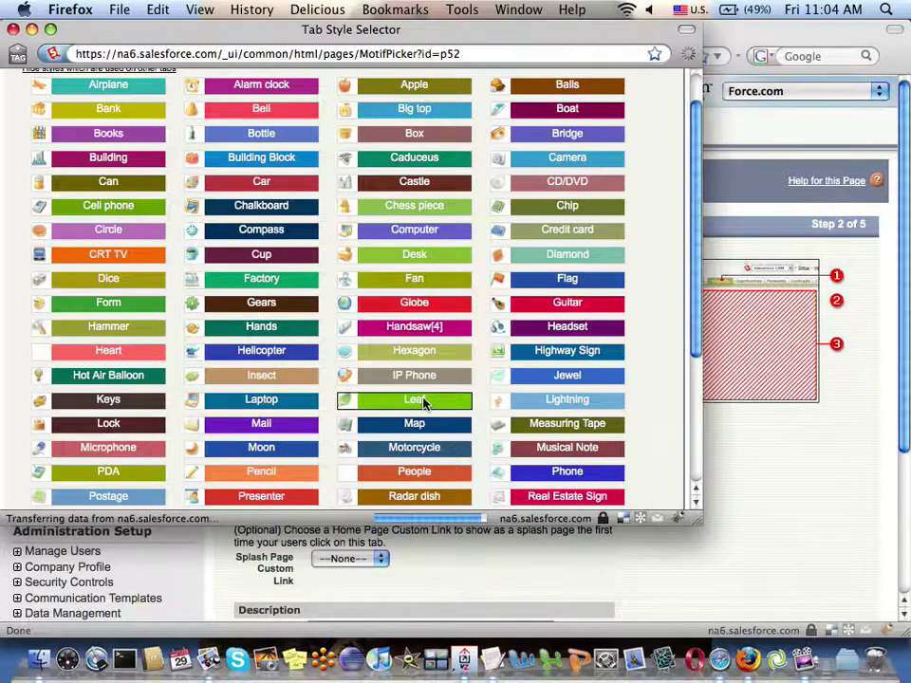
click(424, 403)
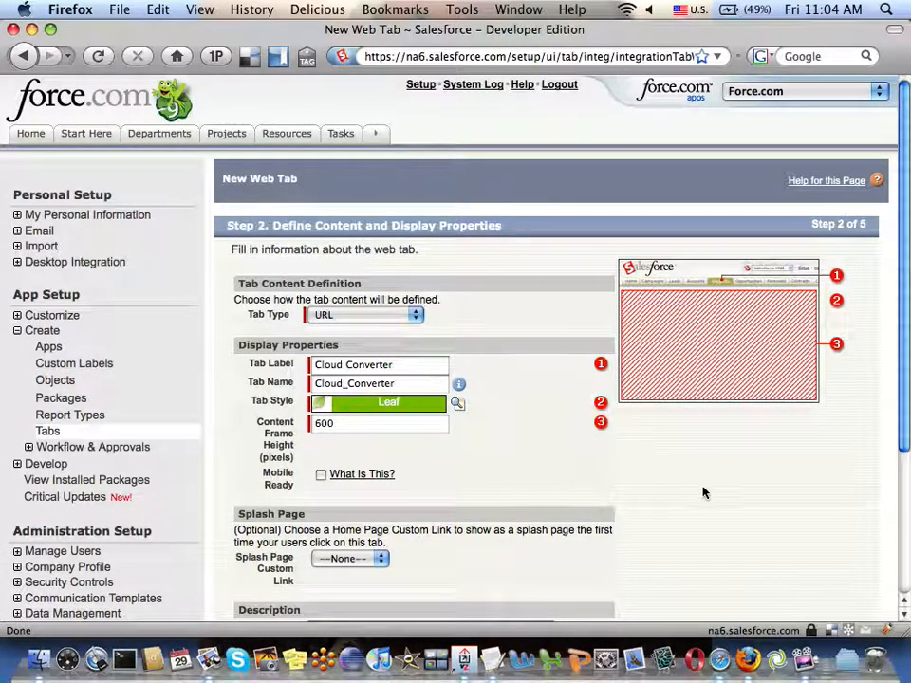
scroll(707, 492, down, 5)
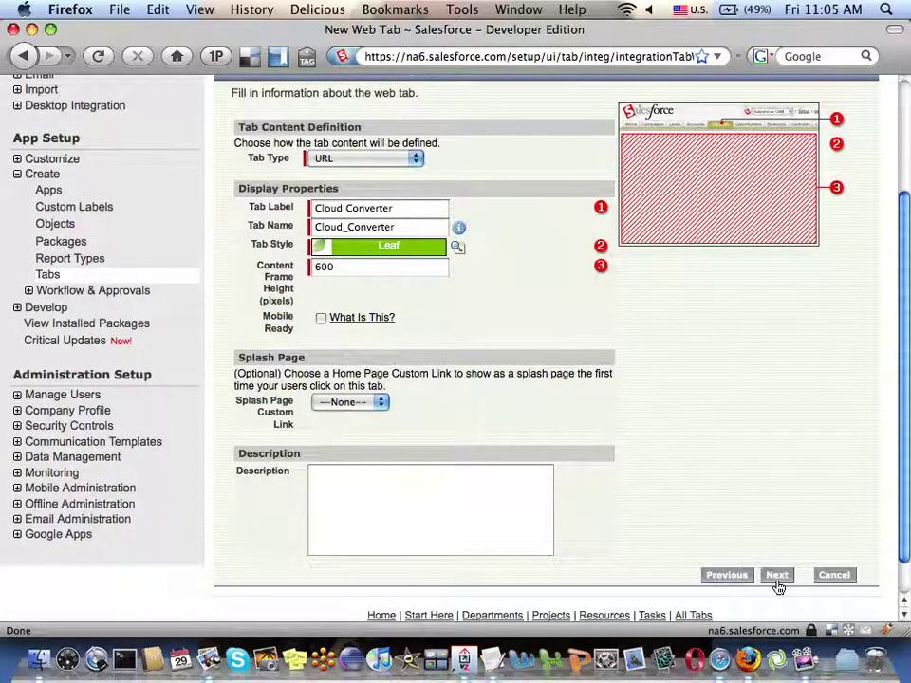
click(777, 575)
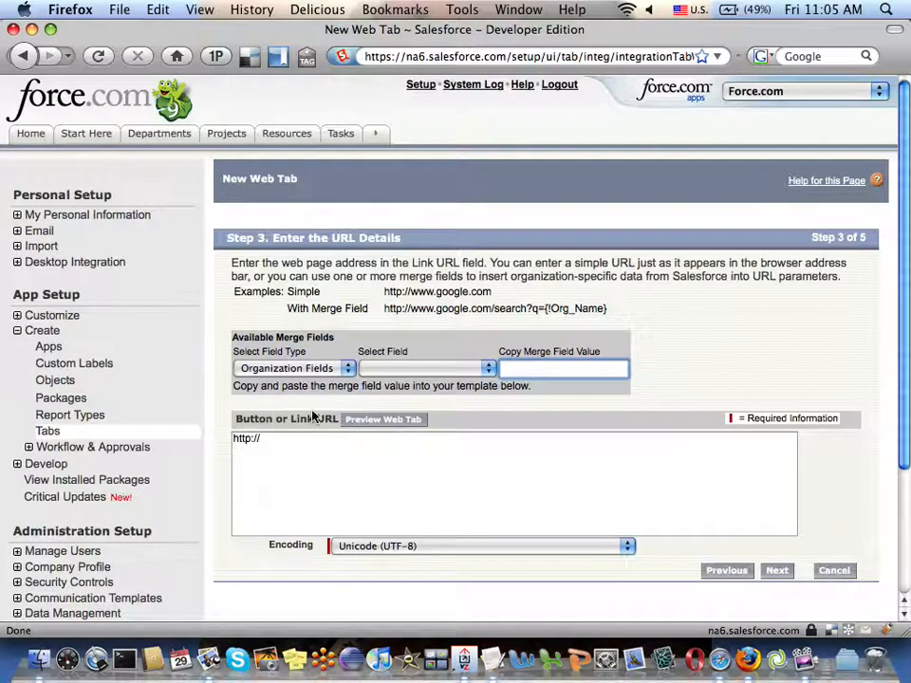
click(339, 466)
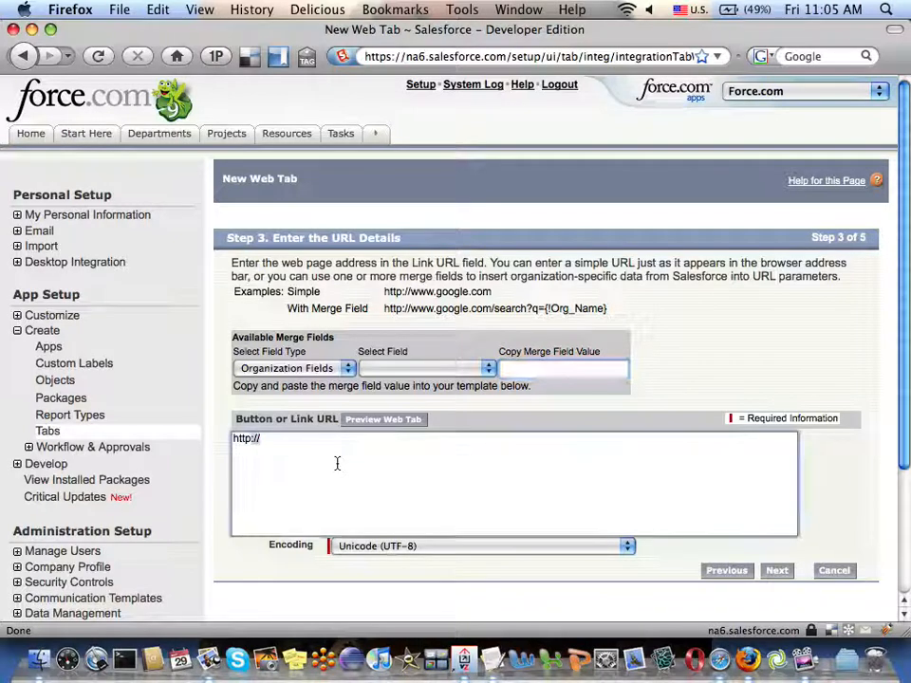
key(super+a)
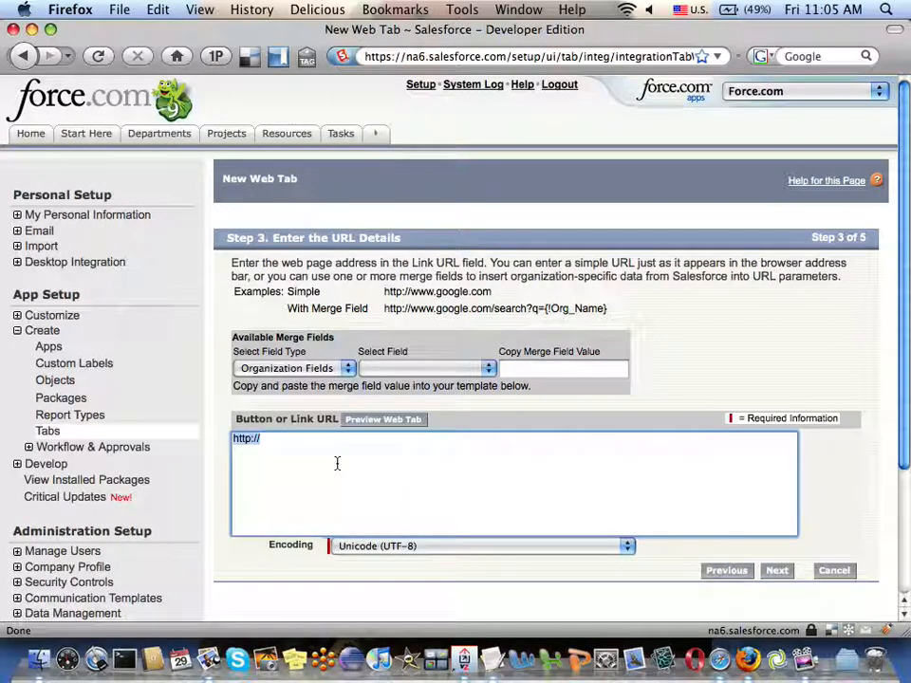
right_click(337, 460)
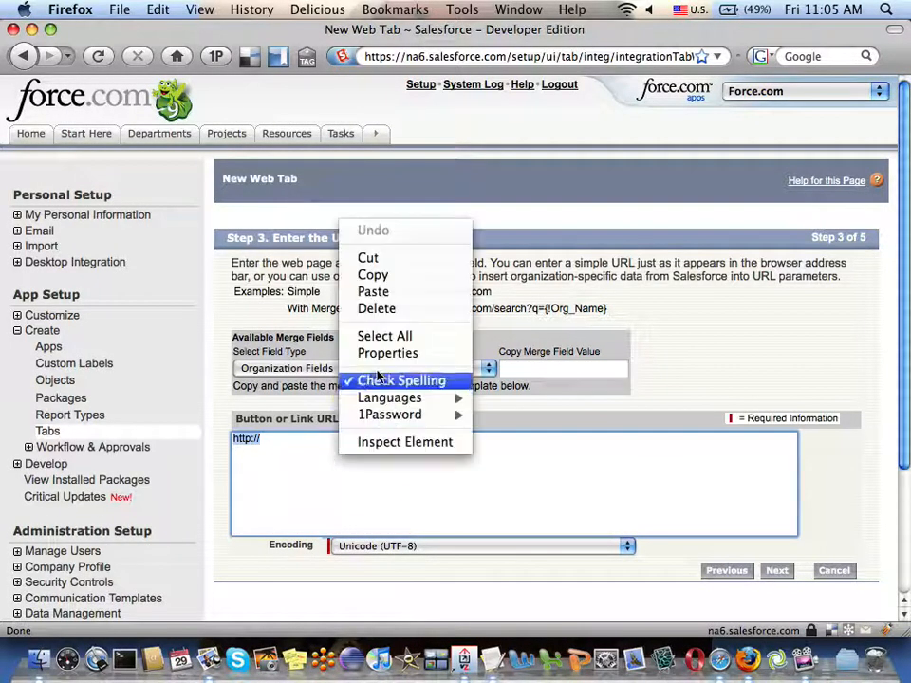
click(376, 290)
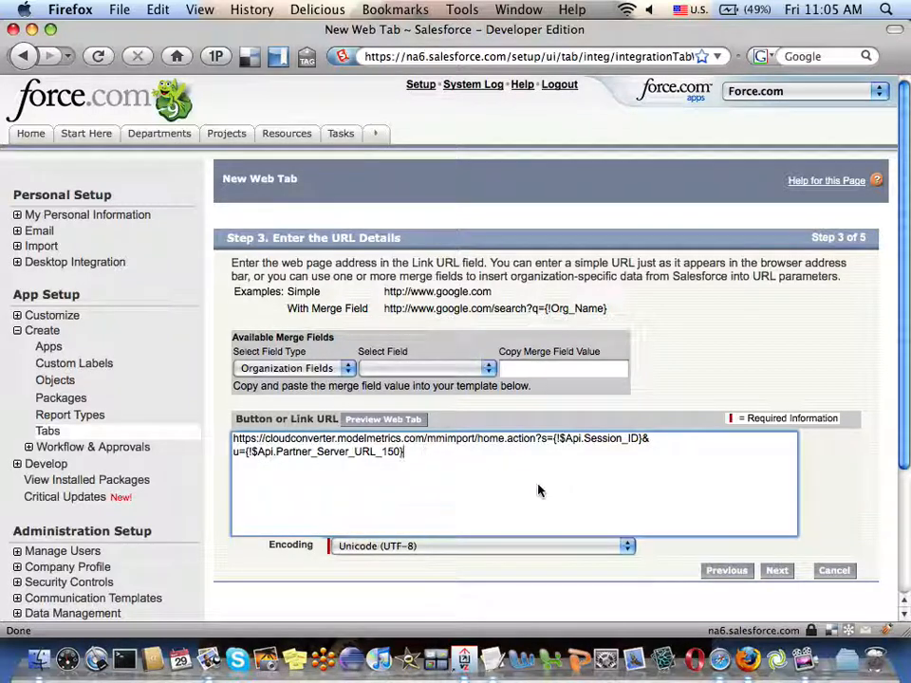
Step: Keep default profile visibility and custom apps, then save the Cloud Converter web tab
click(778, 570)
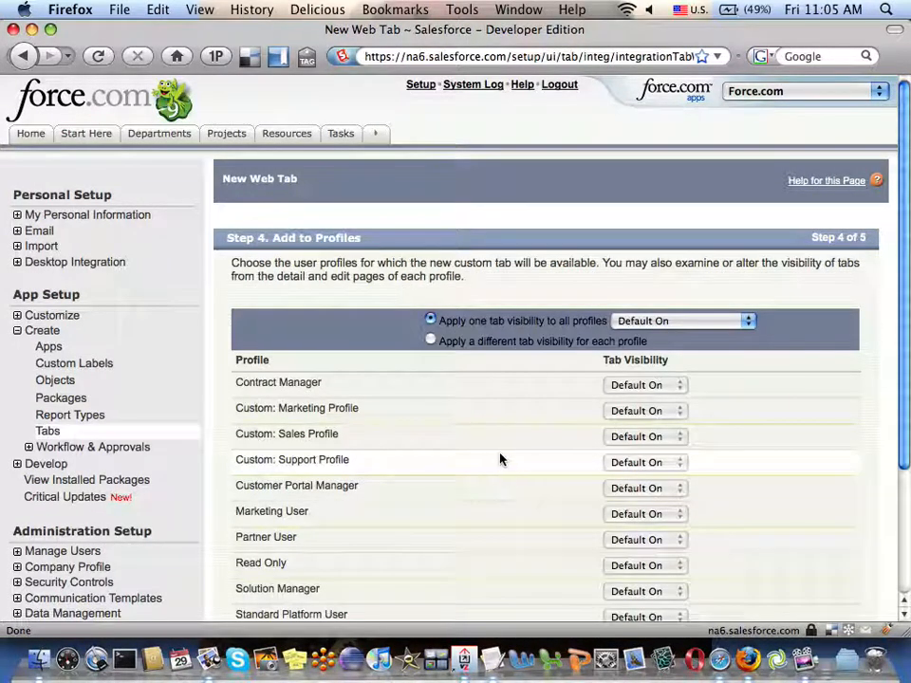
scroll(502, 460, down, 5)
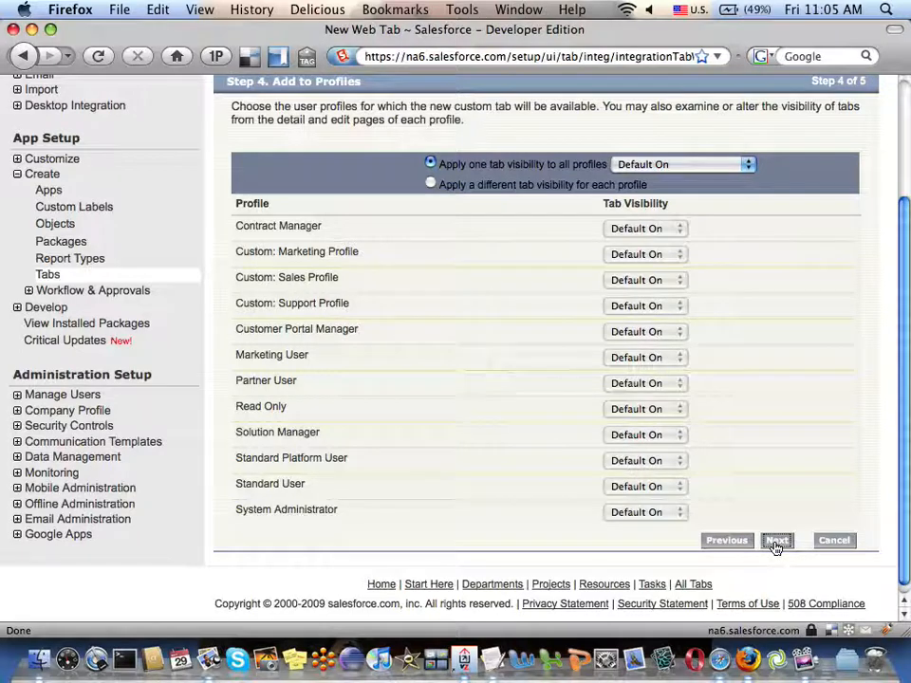
click(769, 544)
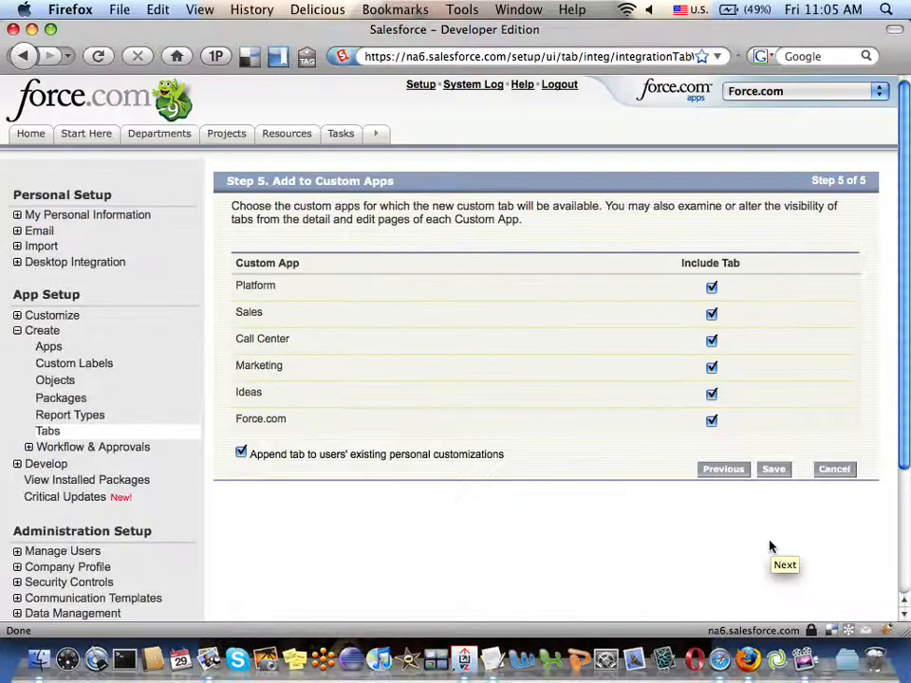
click(771, 472)
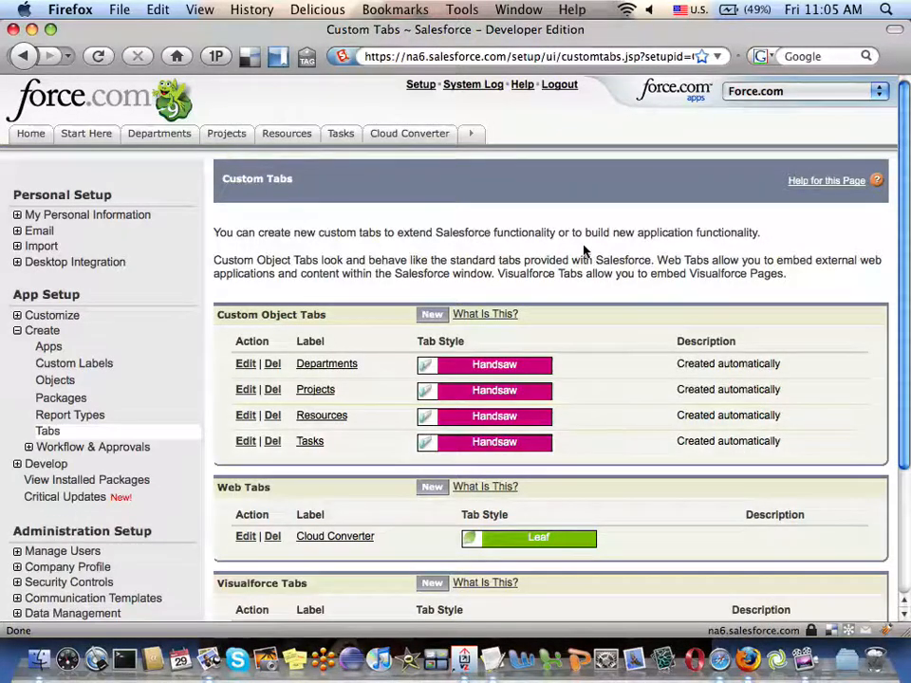
Step: Load the embedded Cloud Converter application from its new tab in the tab bar
click(409, 134)
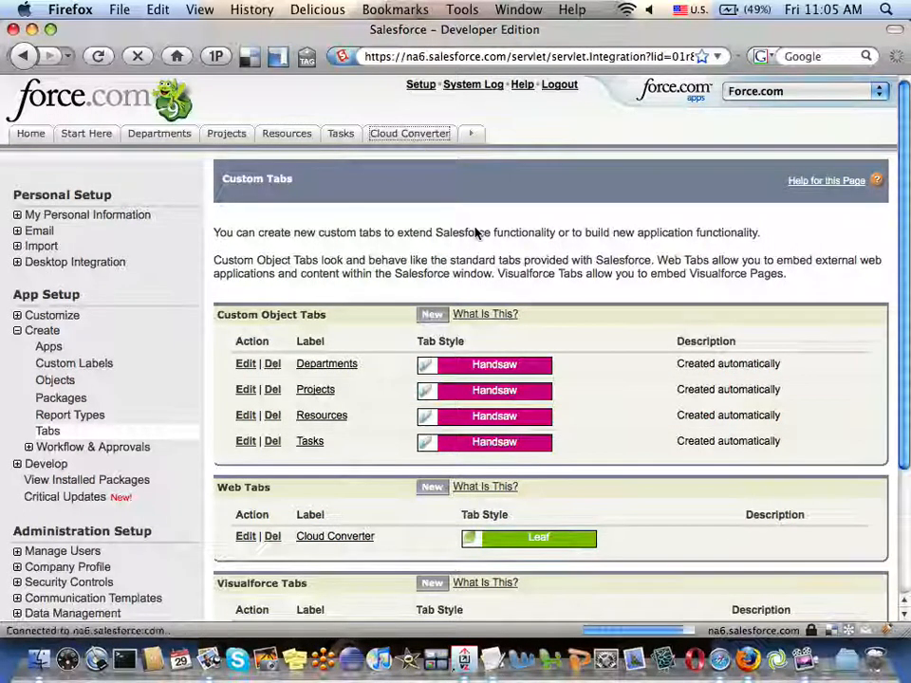